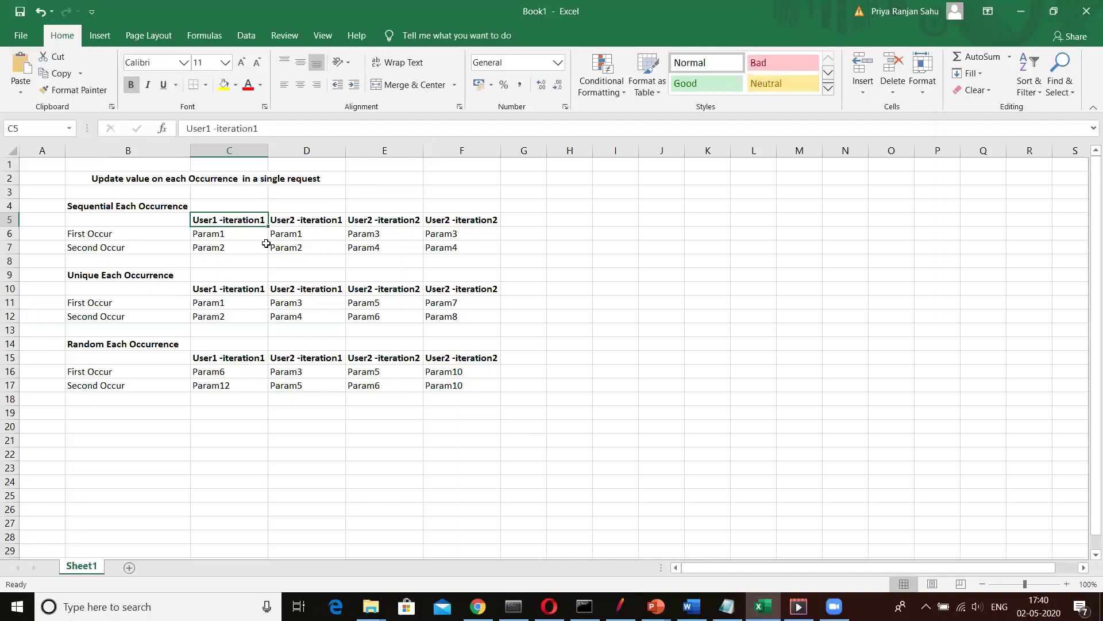
Review the first and second occurrence values for the Sequential and Unique tables, then bring up the parameter list in Notepad.
left_click(235, 235)
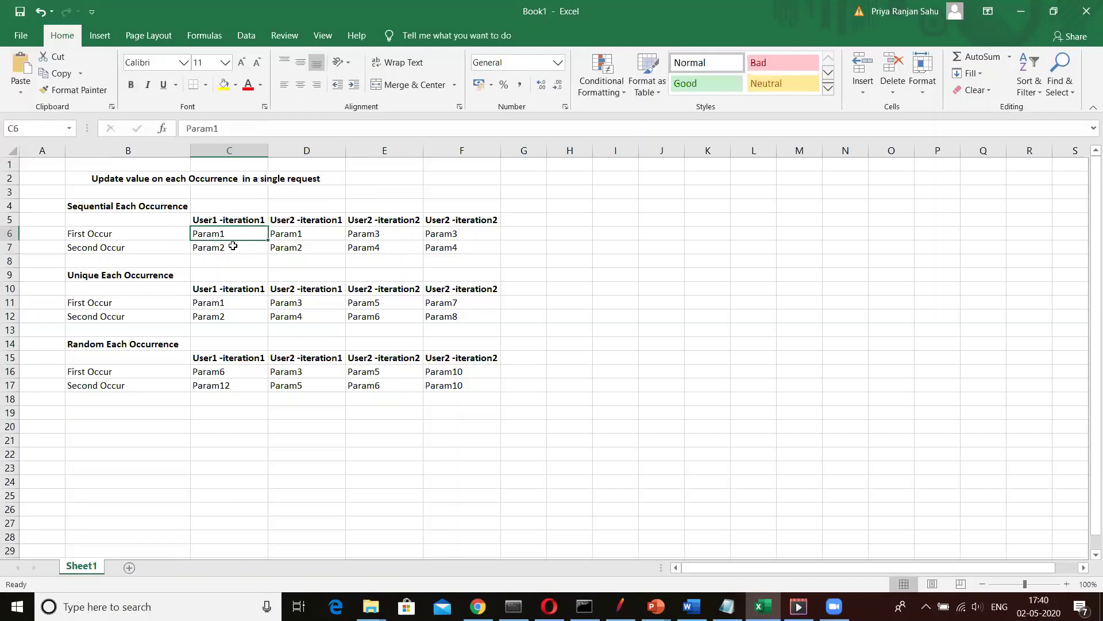
left_click(233, 246)
left_click(305, 231)
left_click(305, 247)
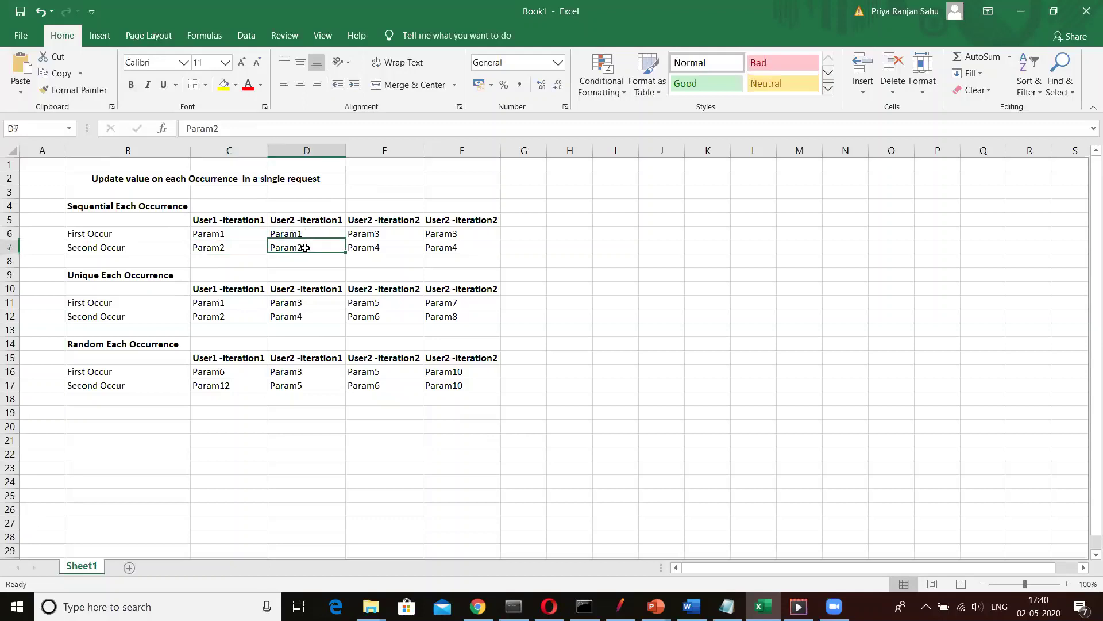
left_click(236, 303)
left_click(234, 315)
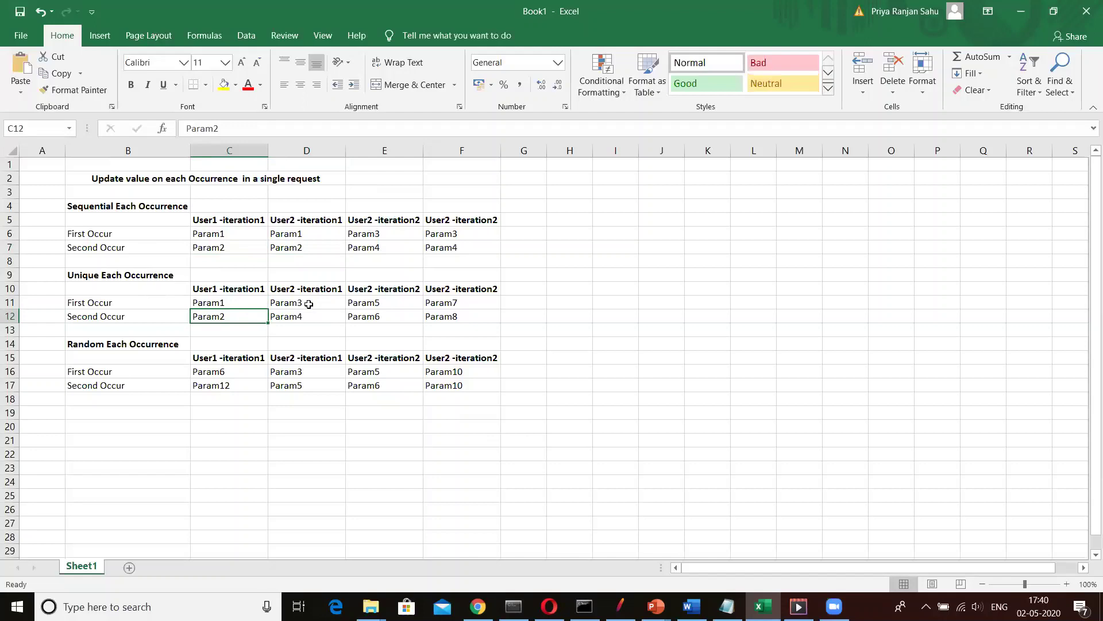
left_click(309, 304)
left_click(301, 315)
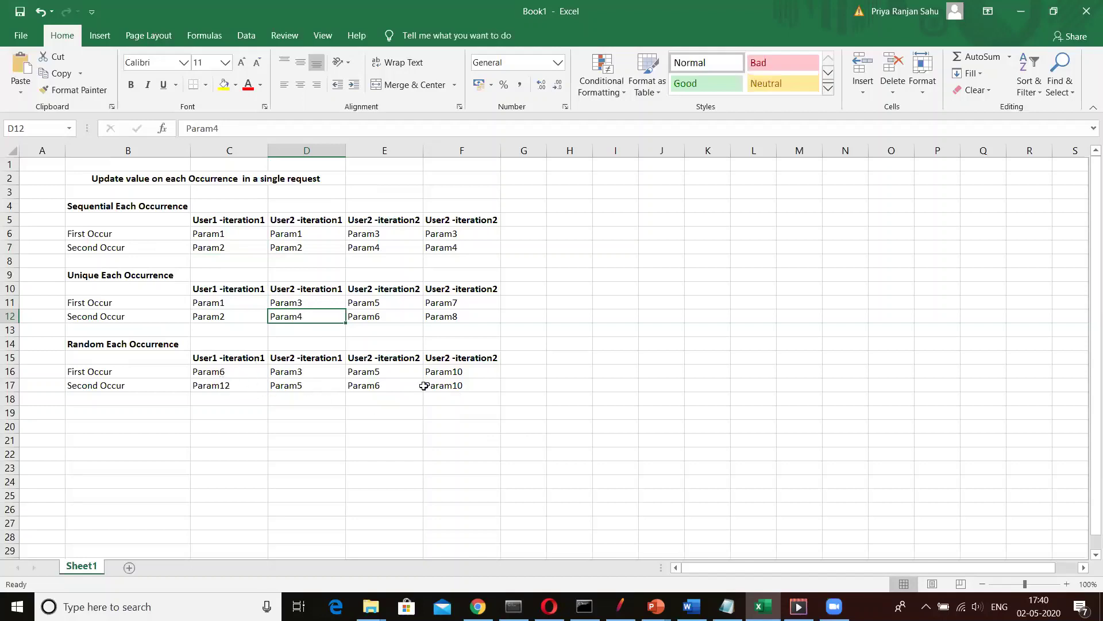
left_click(727, 607)
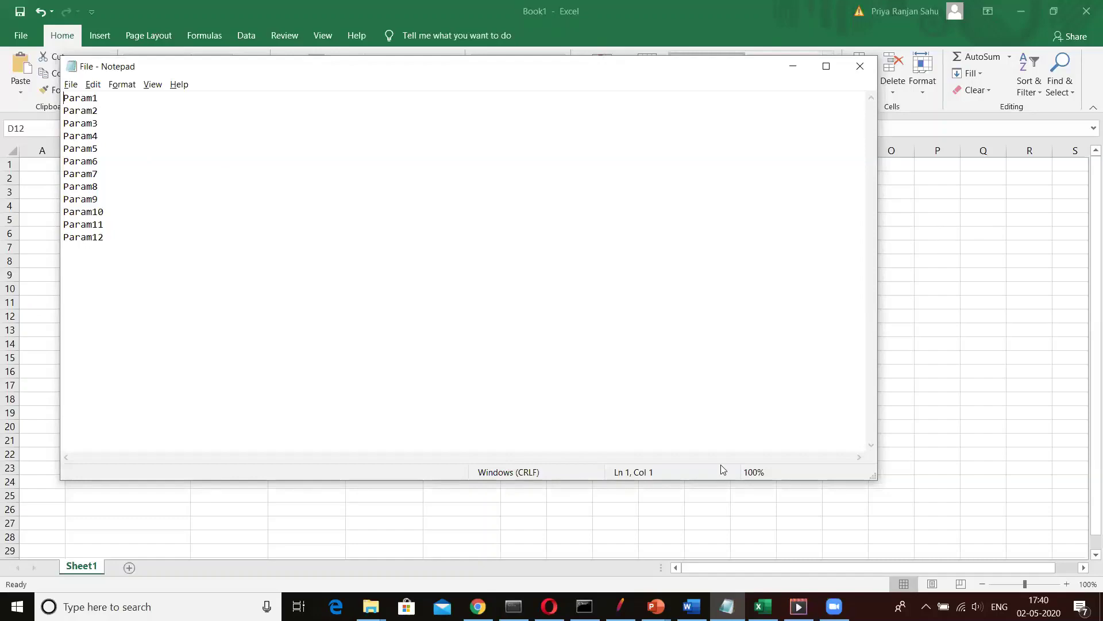
Switch to JMeter, maximize it, and examine the Sequential Each Occurence group's CSV Data Set Config, Counter, Dummy Sampler request data and BeanShell script.
left_click(620, 607)
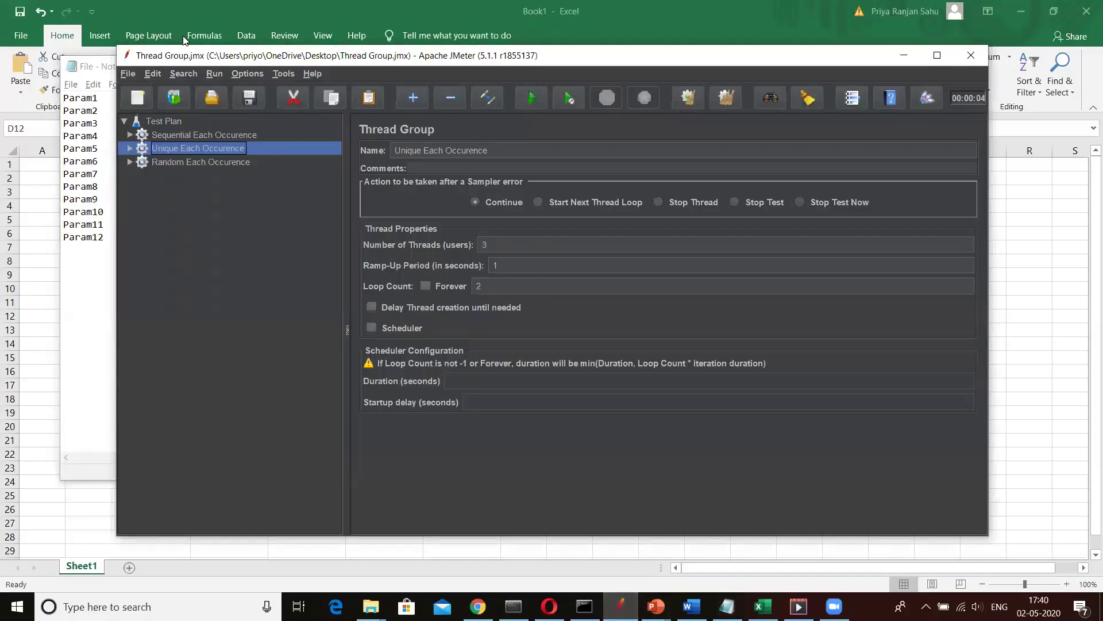
left_click(937, 55)
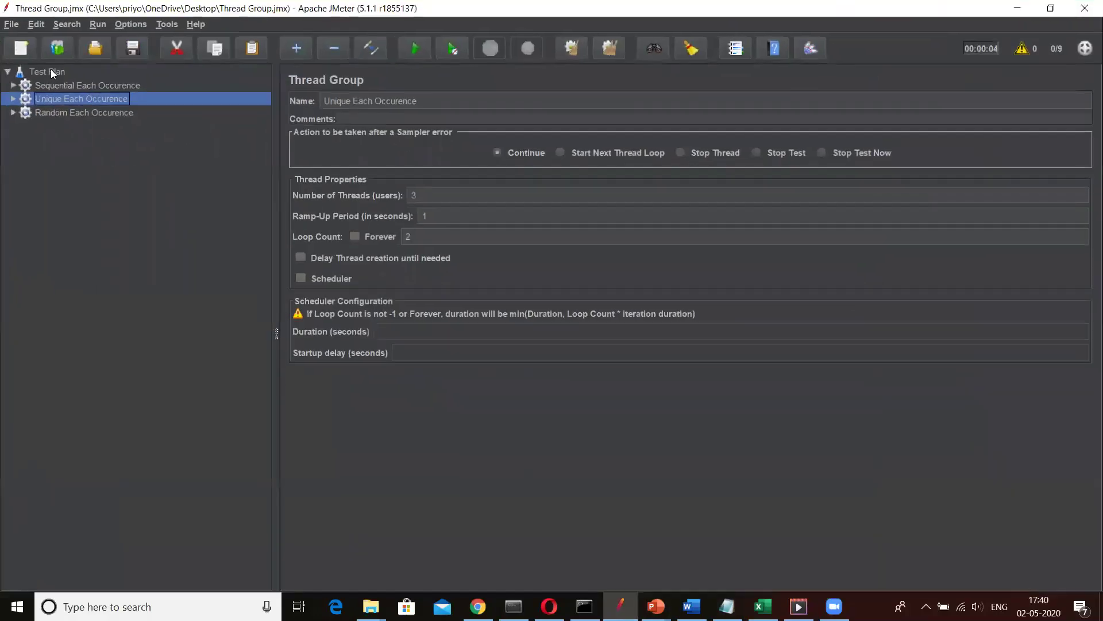
left_click(13, 85)
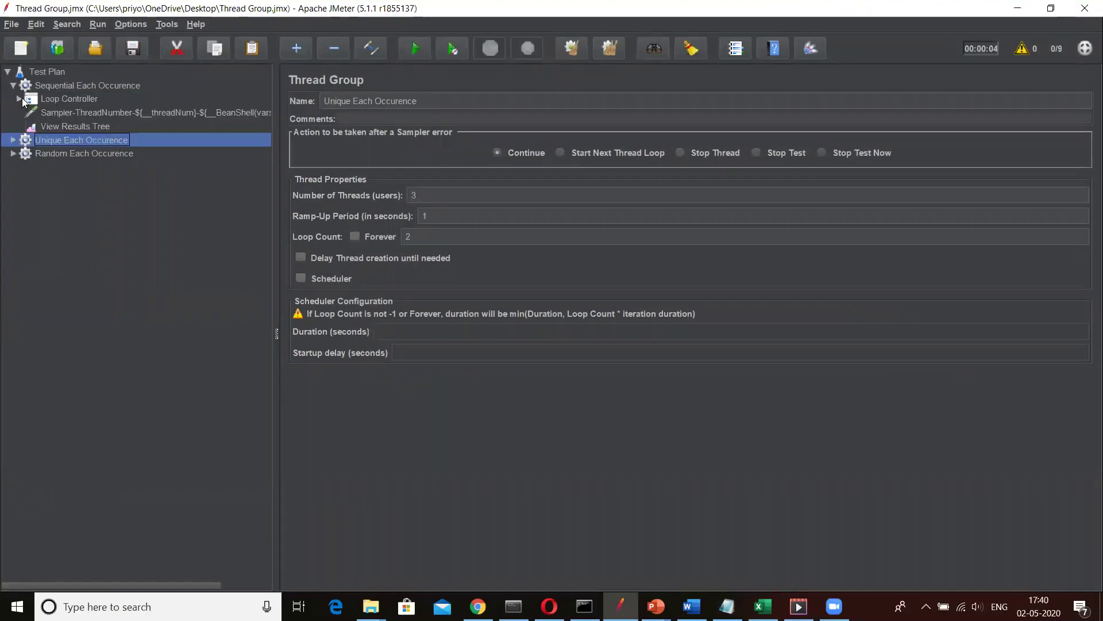
left_click(19, 99)
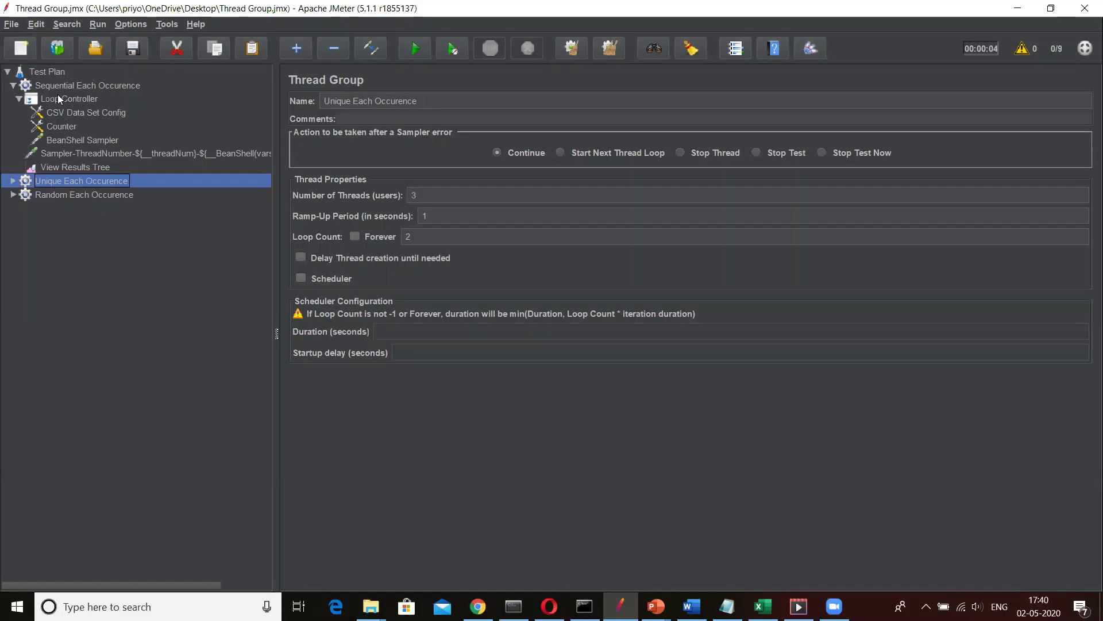
left_click(80, 113)
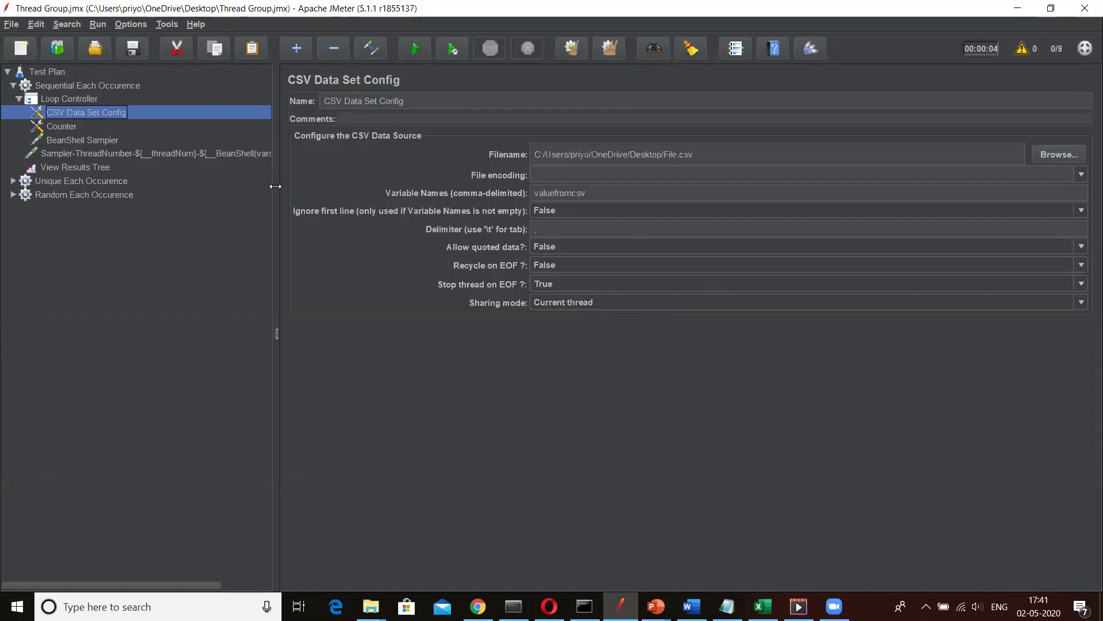
left_click(62, 127)
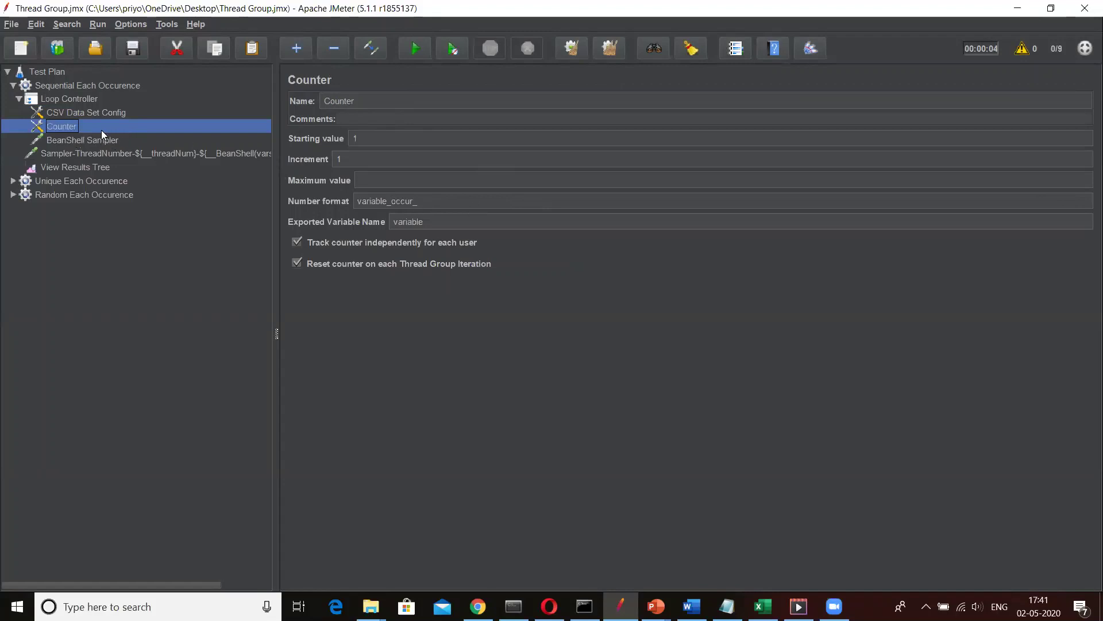
left_click(72, 153)
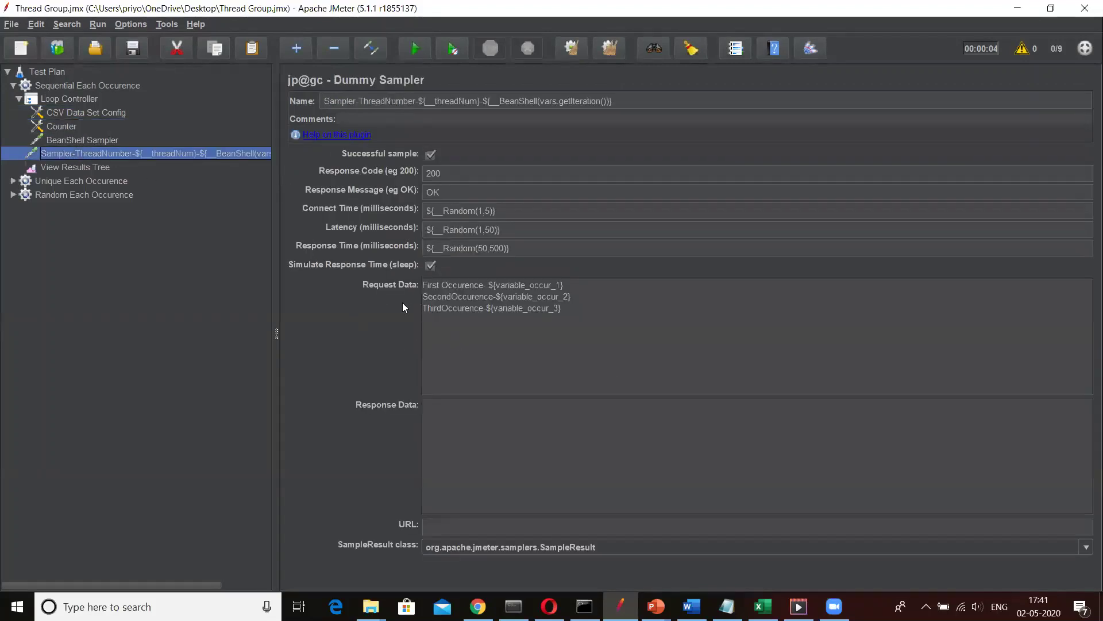
left_click(564, 321)
key("ctrl+a")
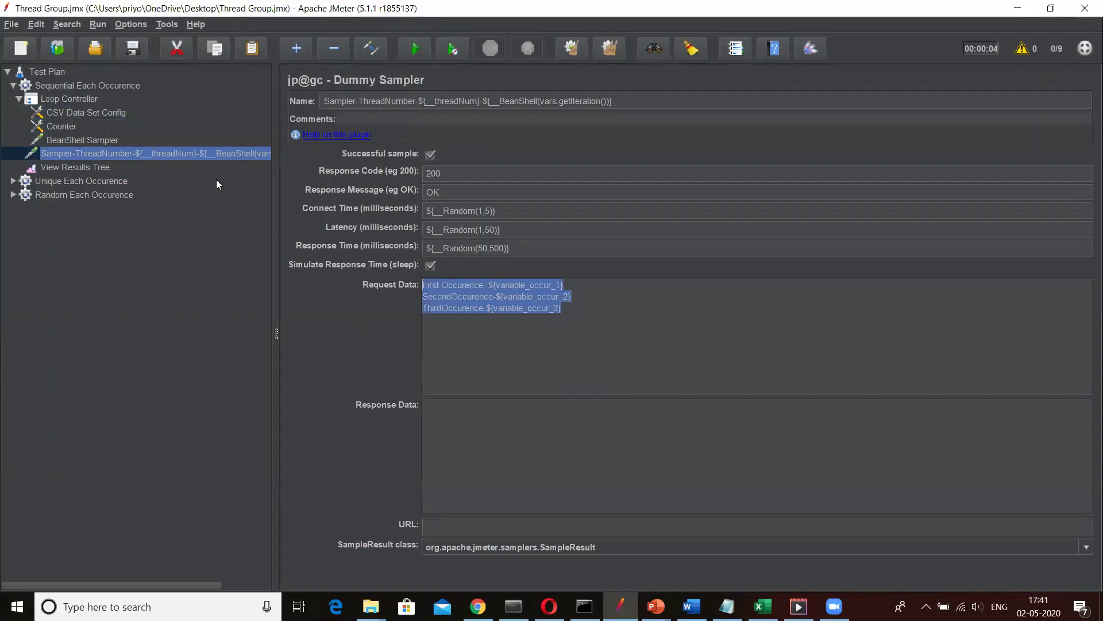
left_click(84, 138)
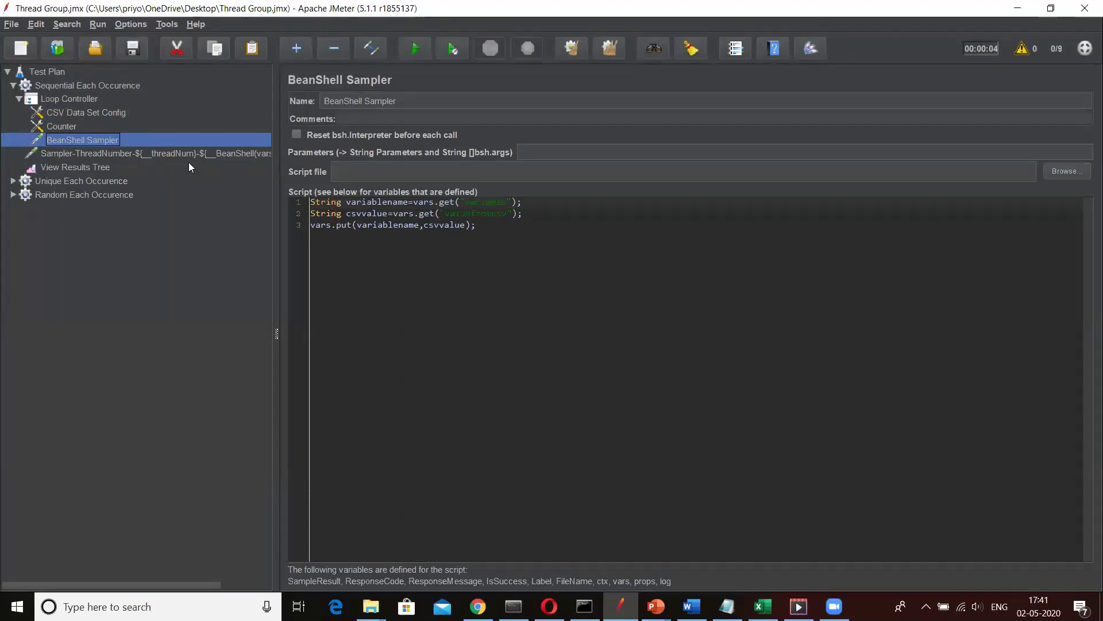
Collapse the Sequential group and examine the Unique Each Occurence group's thread properties, CSV Data Set Config and Dummy Sampler.
left_click(13, 86)
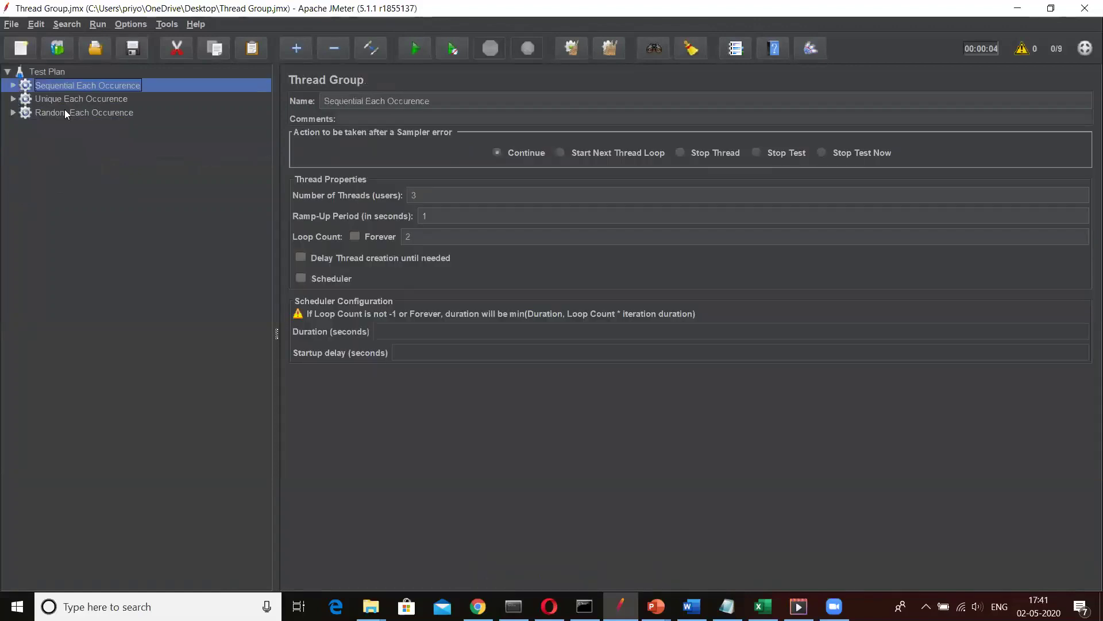
left_click(20, 100)
left_click(17, 100)
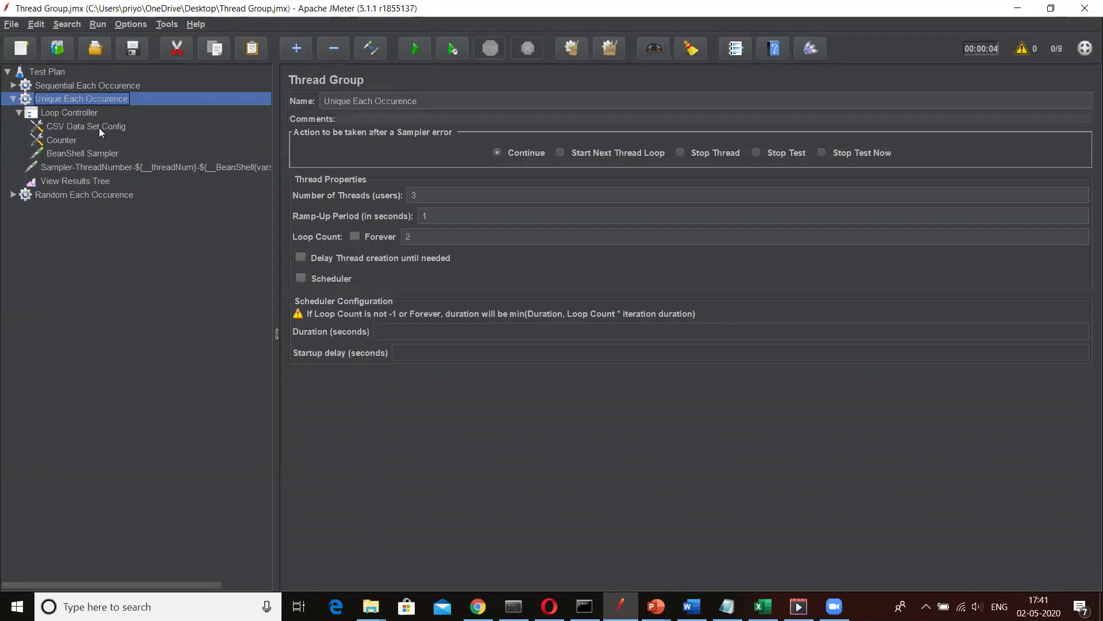
left_click(99, 127)
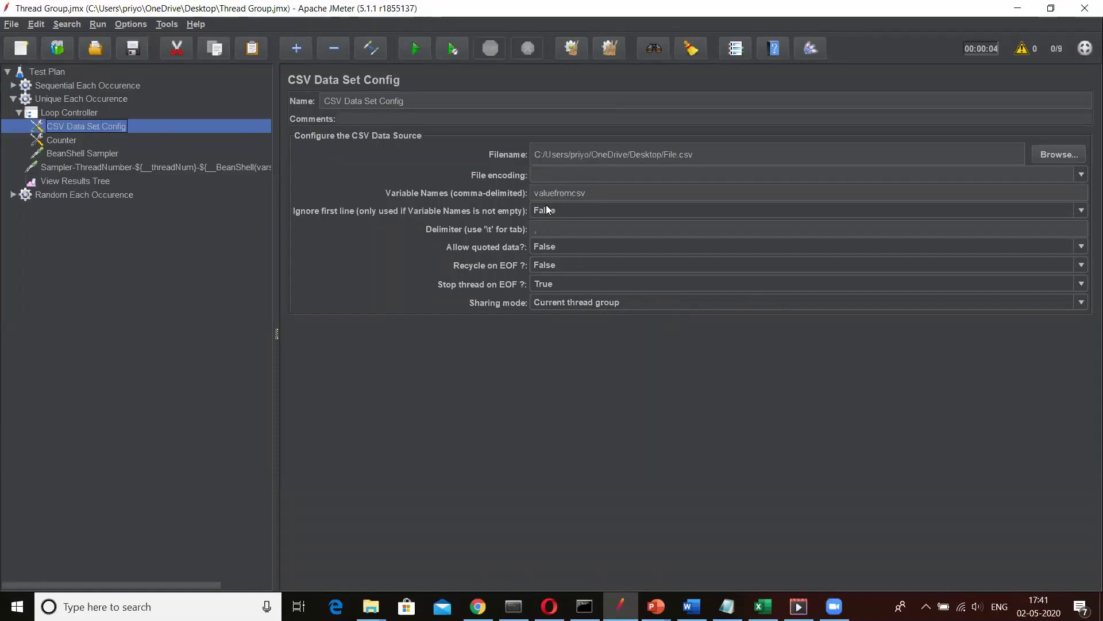
left_click(76, 99)
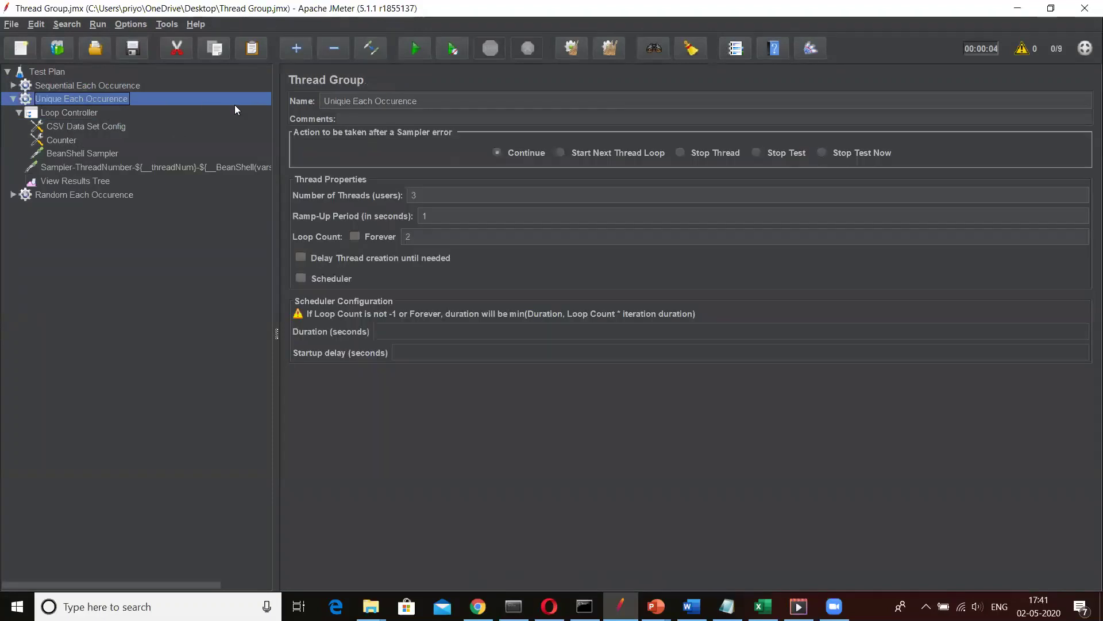
left_click(97, 168)
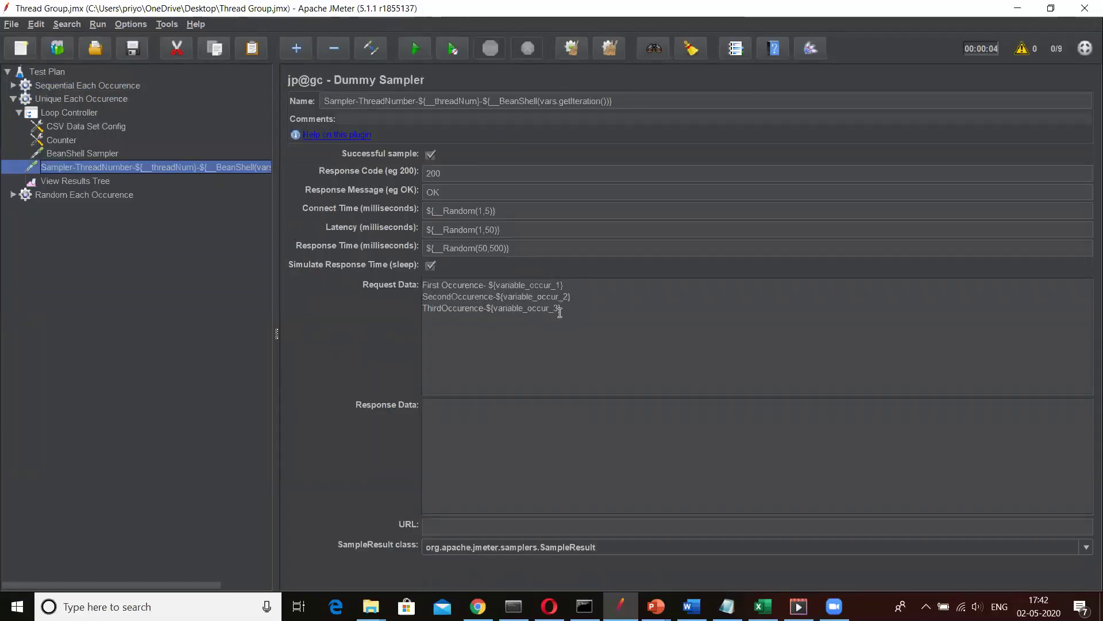
left_click(83, 98)
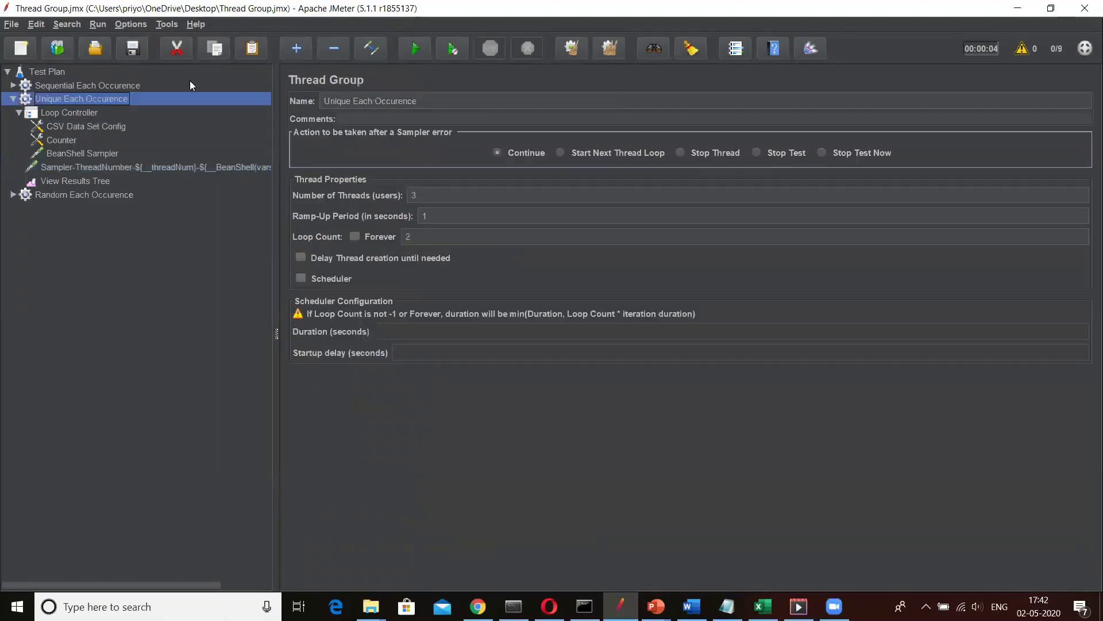
Run the test plan and compare the request bodies of the thread 1 and 2 samples in the Unique Each Occurence results tree.
left_click(415, 48)
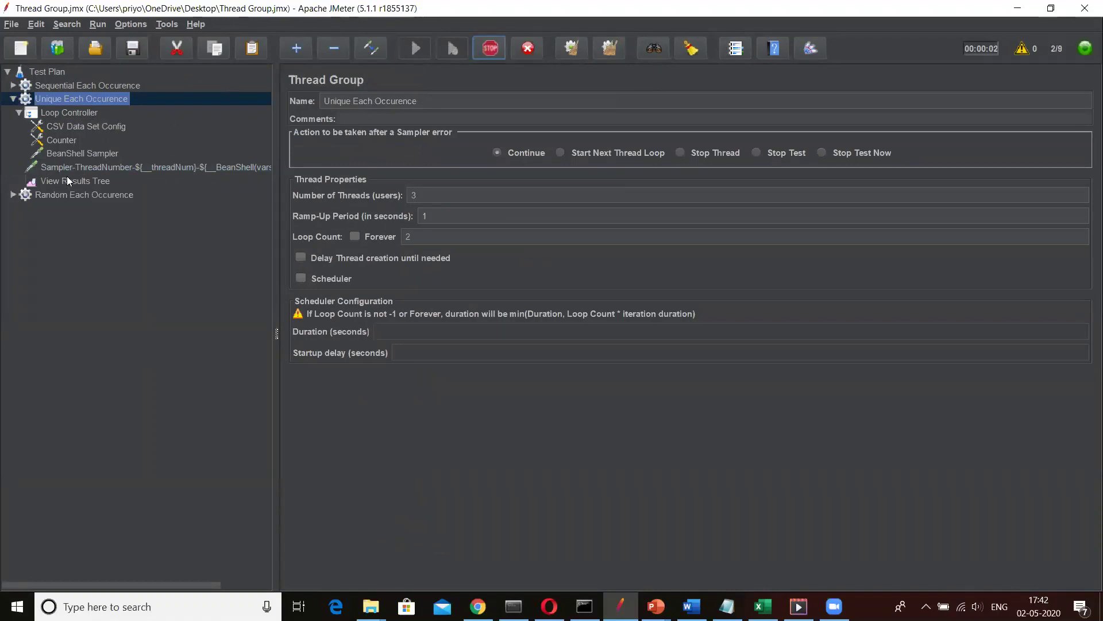
left_click(68, 178)
left_click(382, 284)
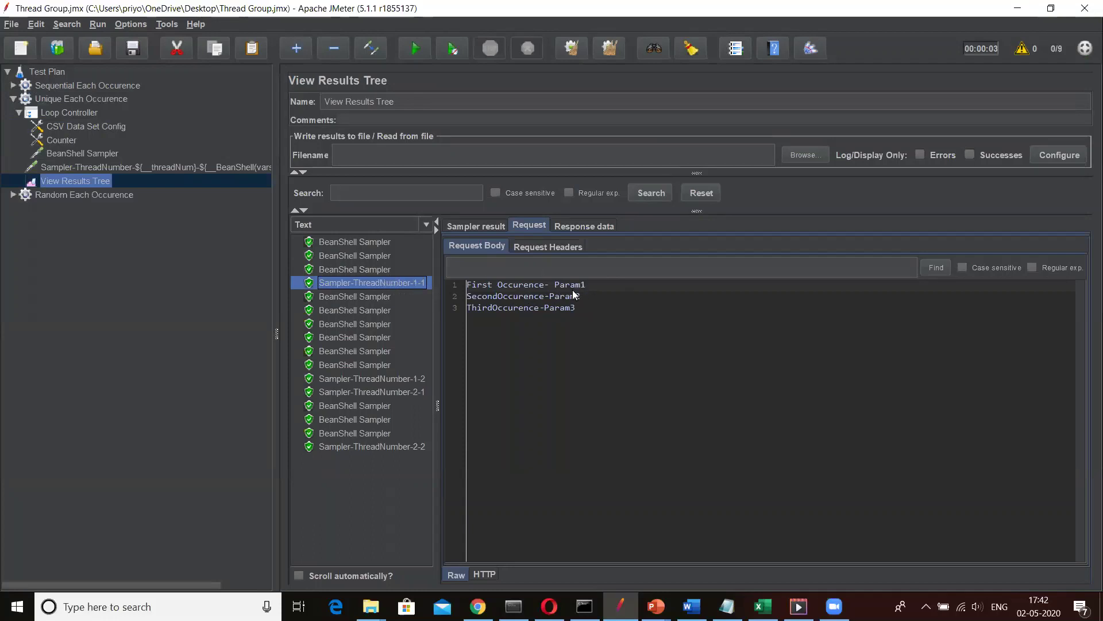
left_click(399, 379)
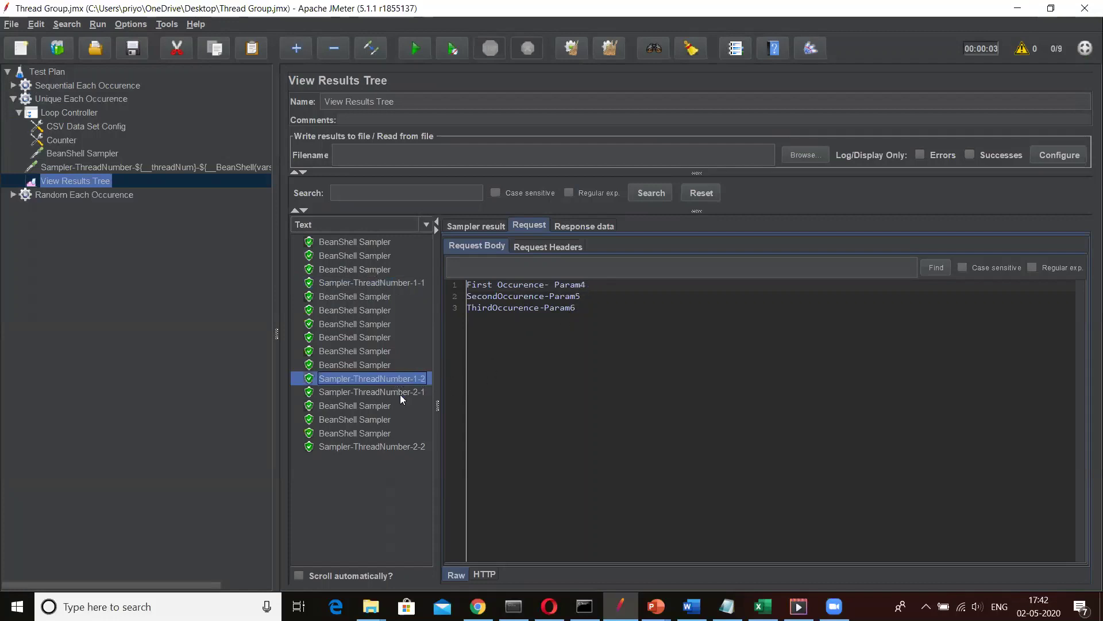
left_click(409, 393)
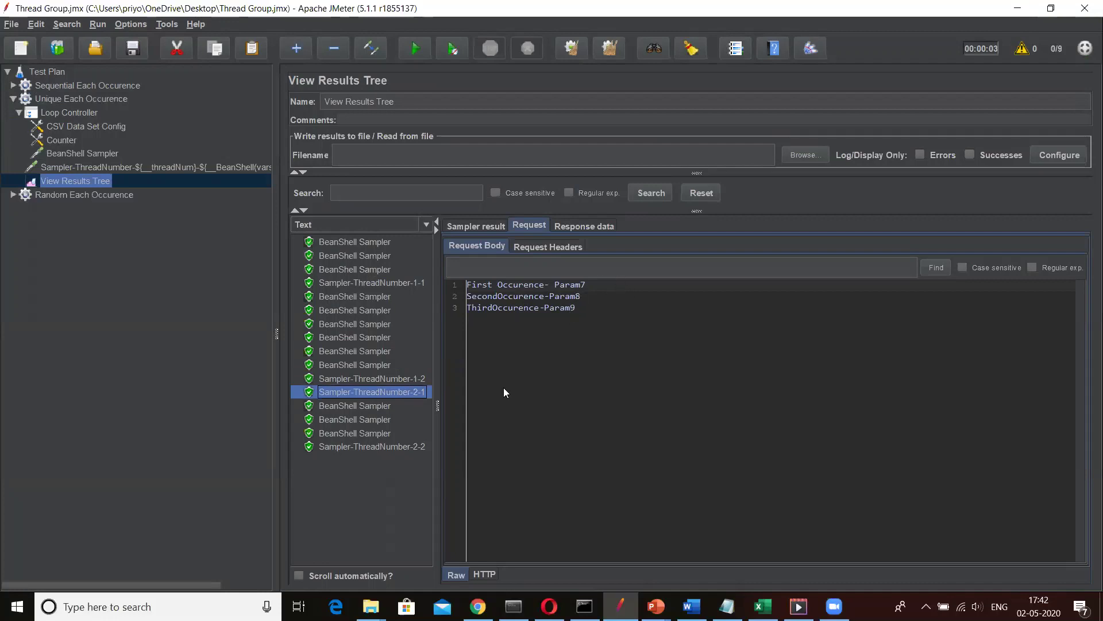
left_click(411, 445)
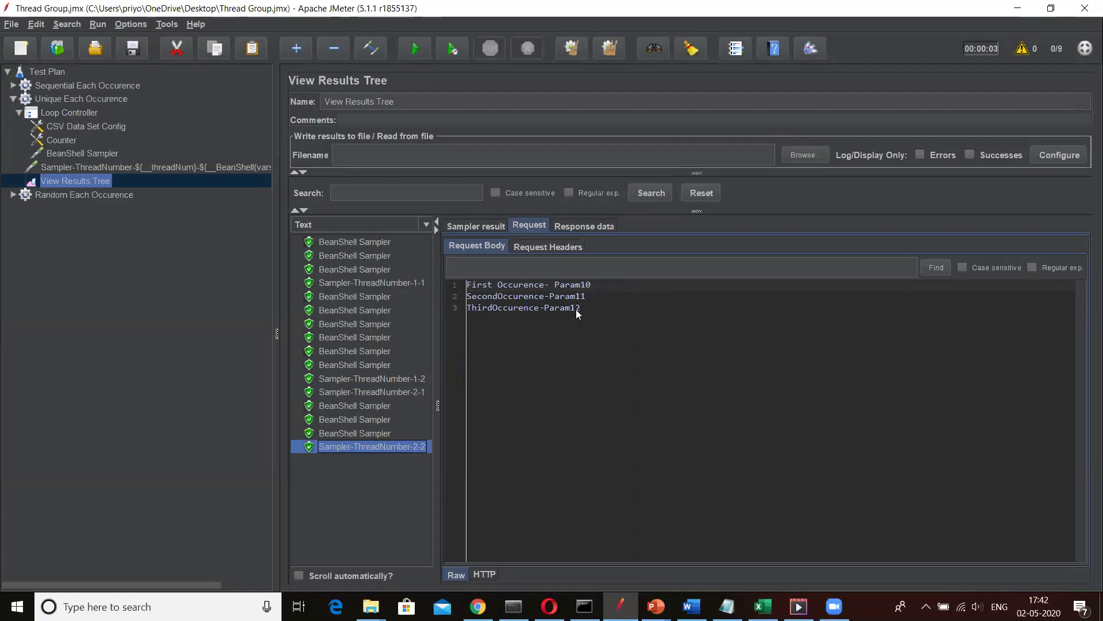
left_click(405, 391)
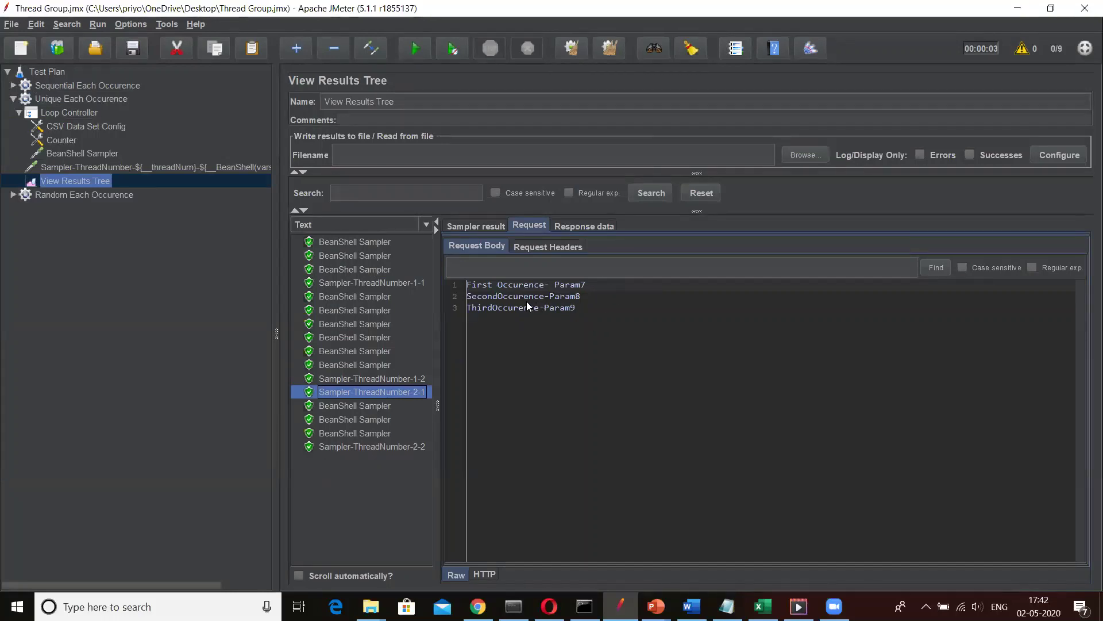
left_click(406, 443)
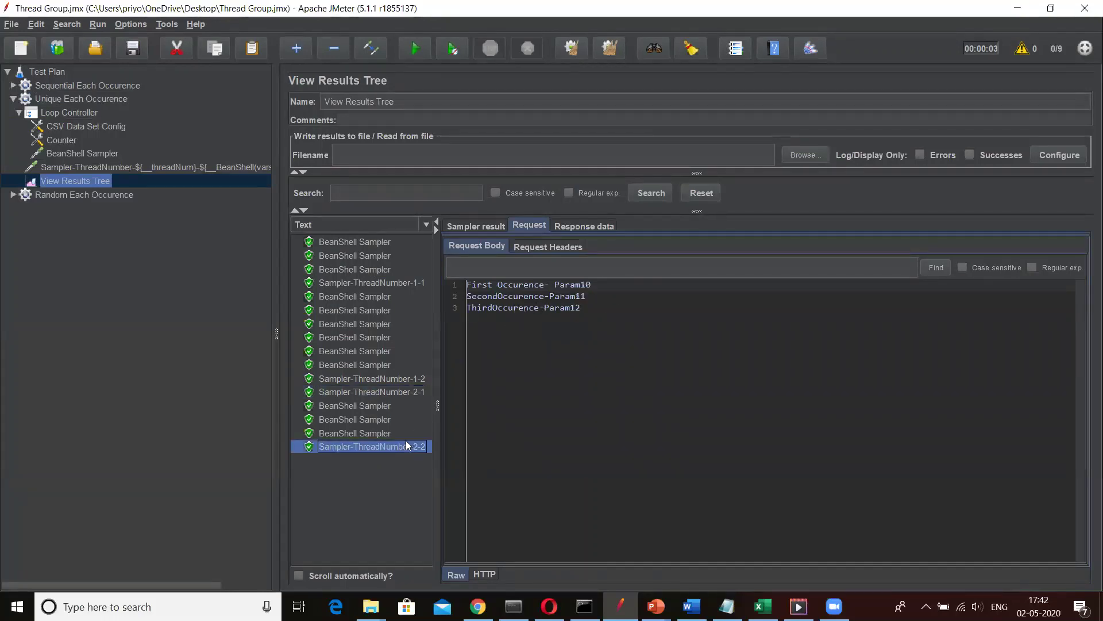
Collapse the Unique group and examine the Random Each Occurence group's Random CSV Data Set Config, Counter, BeanShell Sampler and Dummy Sampler.
left_click(12, 98)
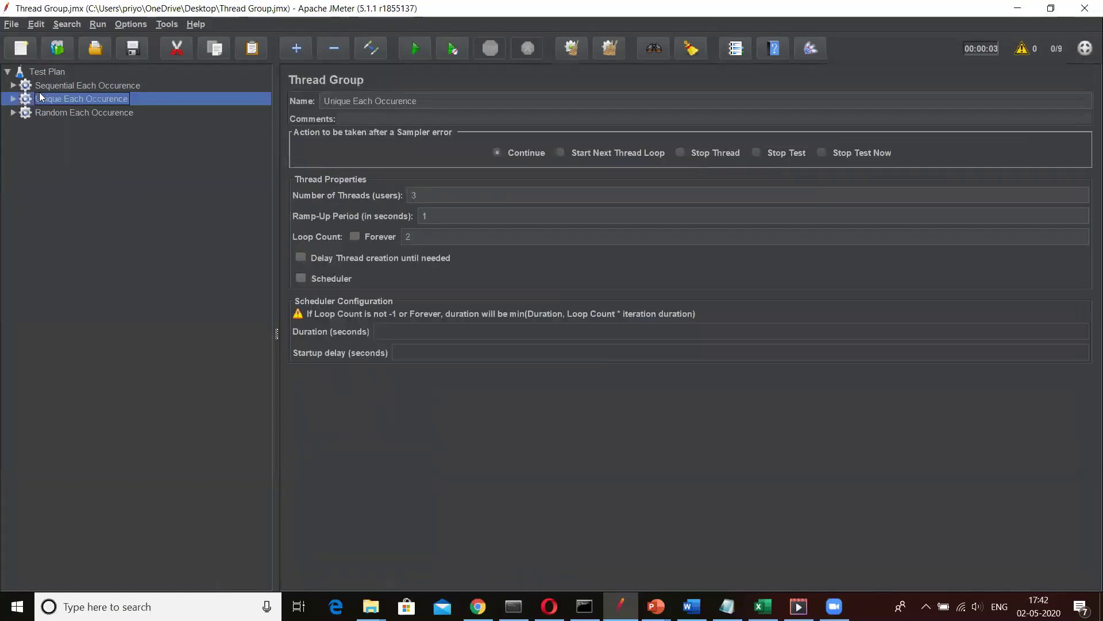
left_click(13, 113)
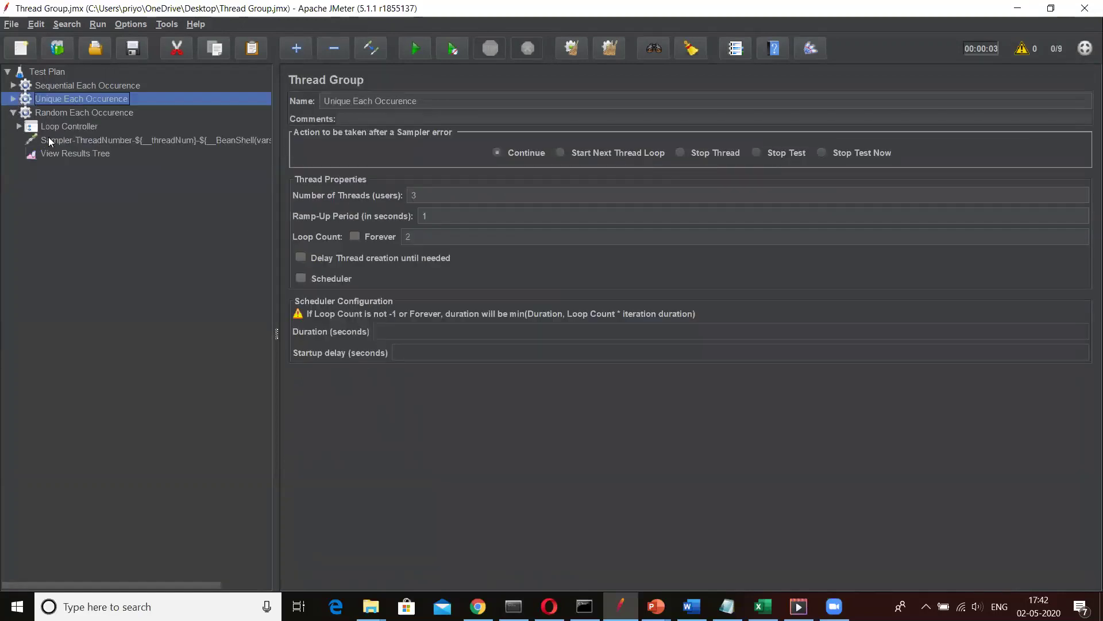
left_click(19, 126)
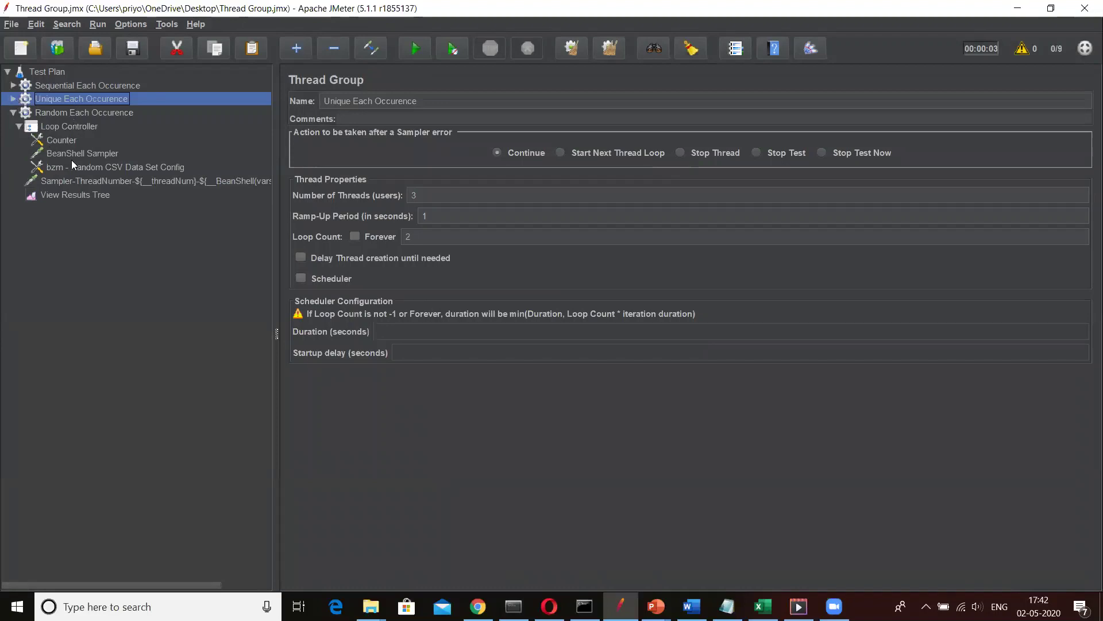
left_click(88, 168)
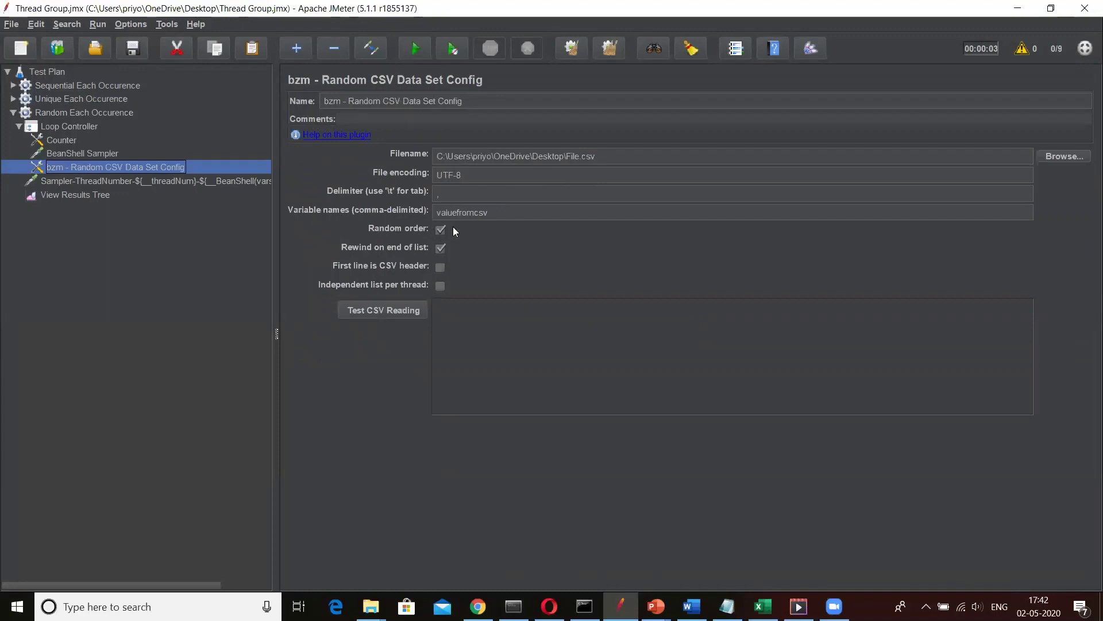
left_click(64, 140)
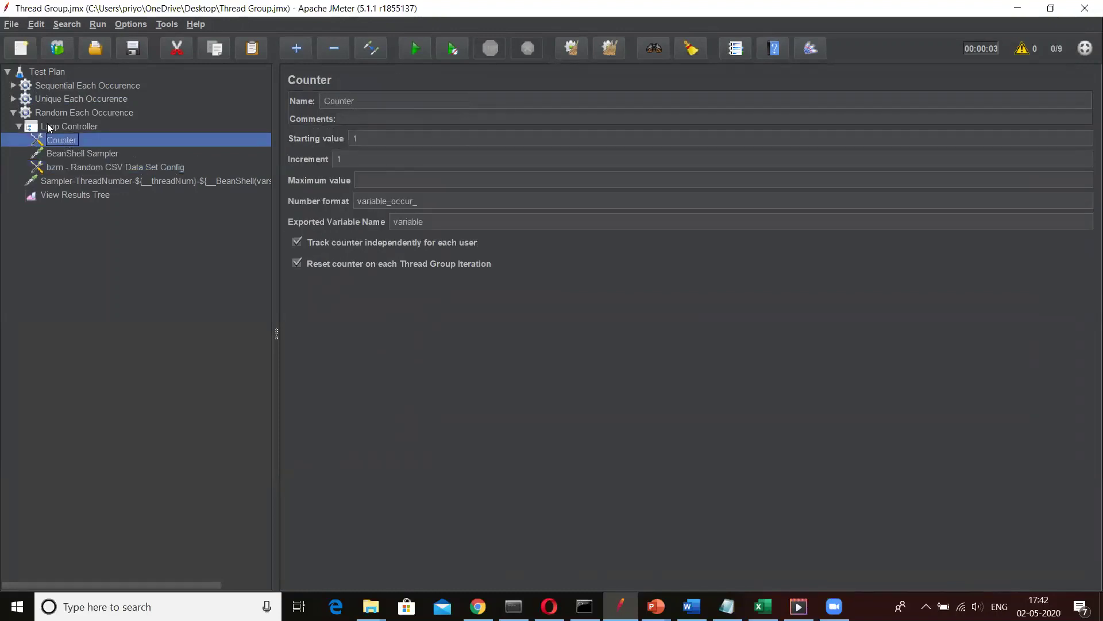
left_click(82, 154)
left_click(94, 180)
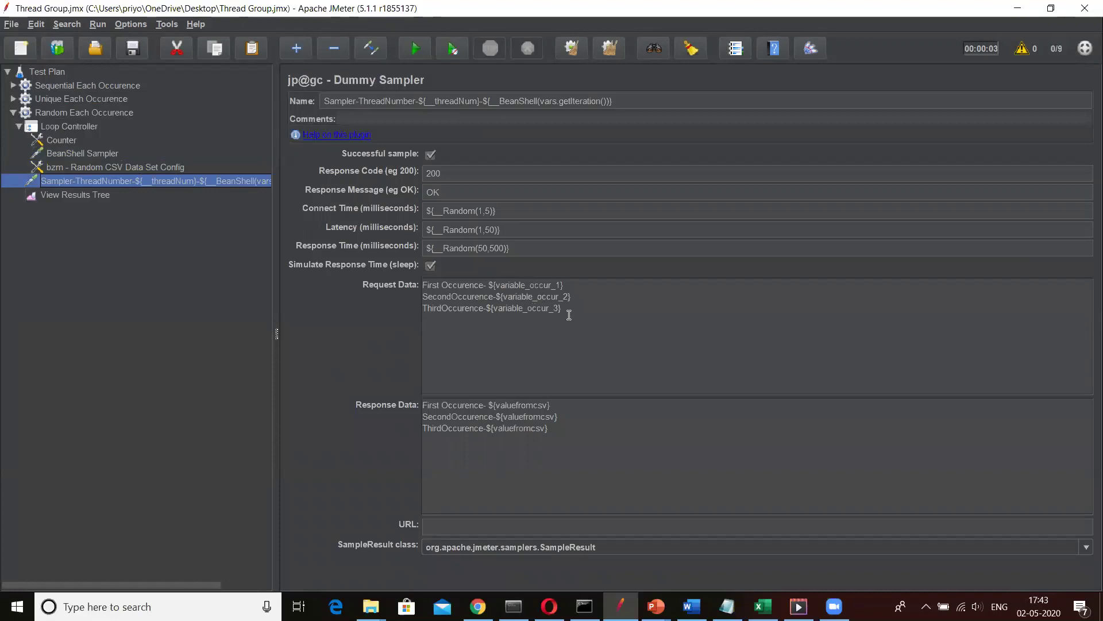
Clear all previous results, run the test plan, and open the Random Each Occurence group's results tree.
left_click(614, 49)
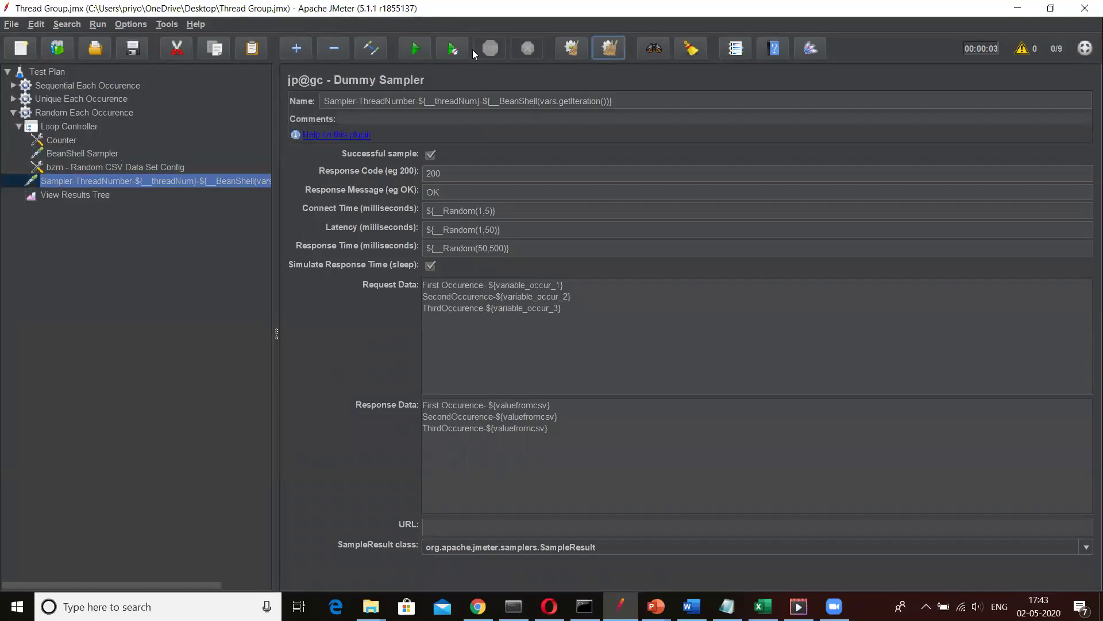
left_click(414, 50)
left_click(92, 194)
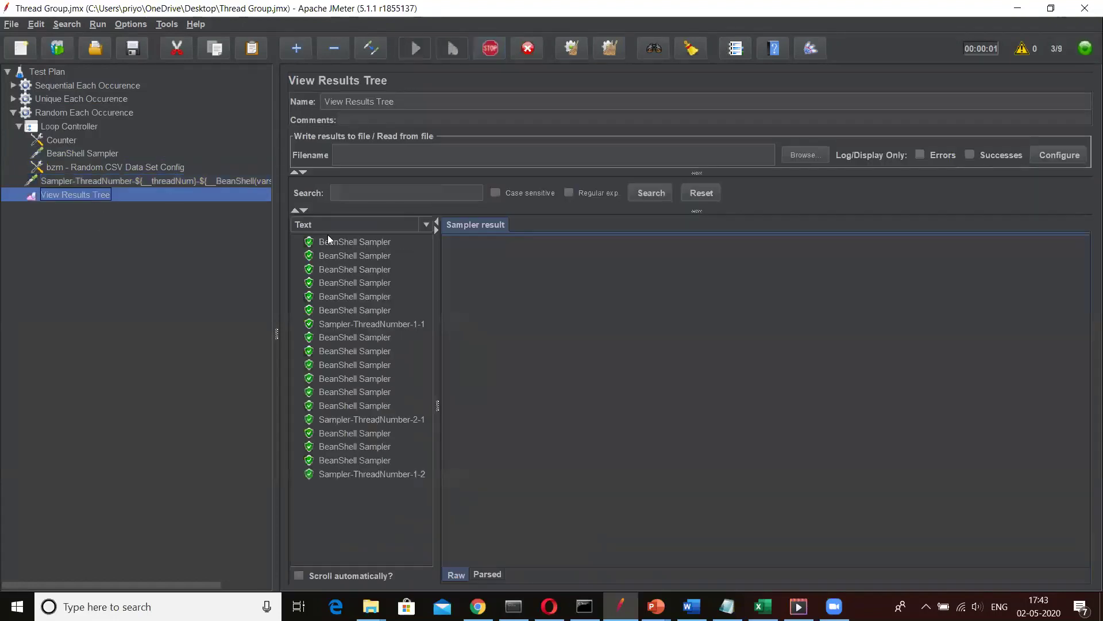
Compare the request bodies of samples 1-1, 2-1, 1-2 and 3-1, and check them against the Dummy Sampler's request data.
left_click(378, 324)
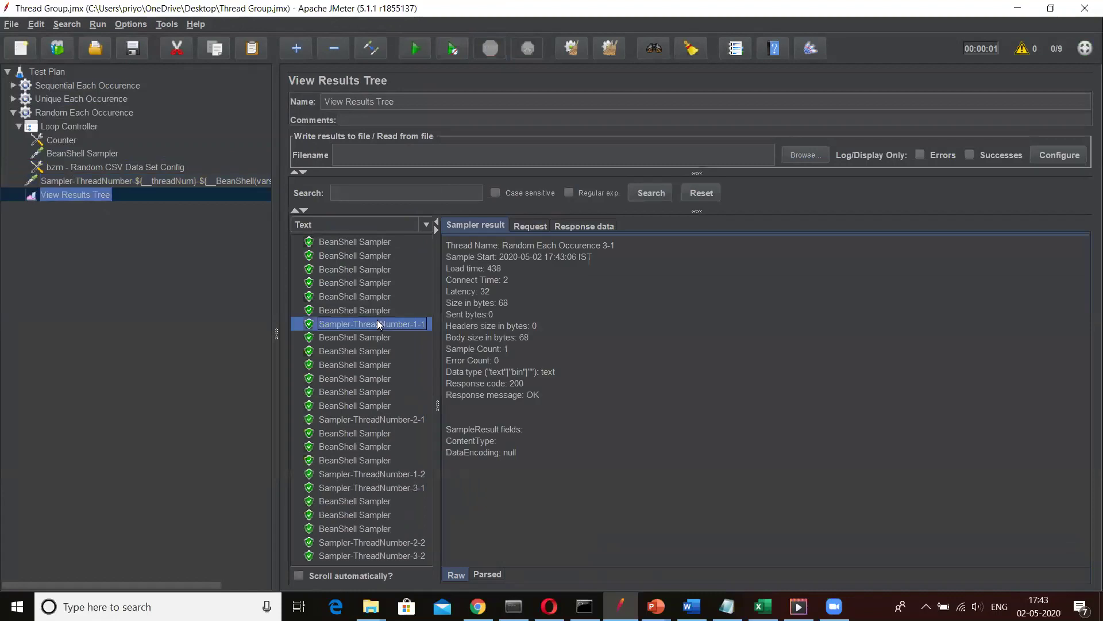
left_click(531, 226)
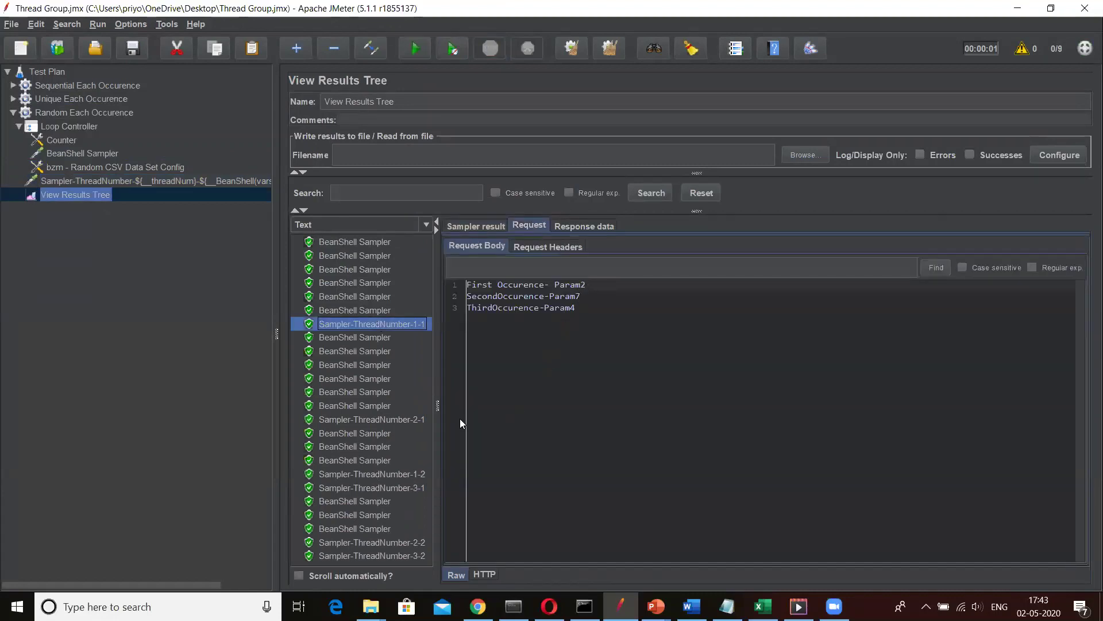
left_click(389, 419)
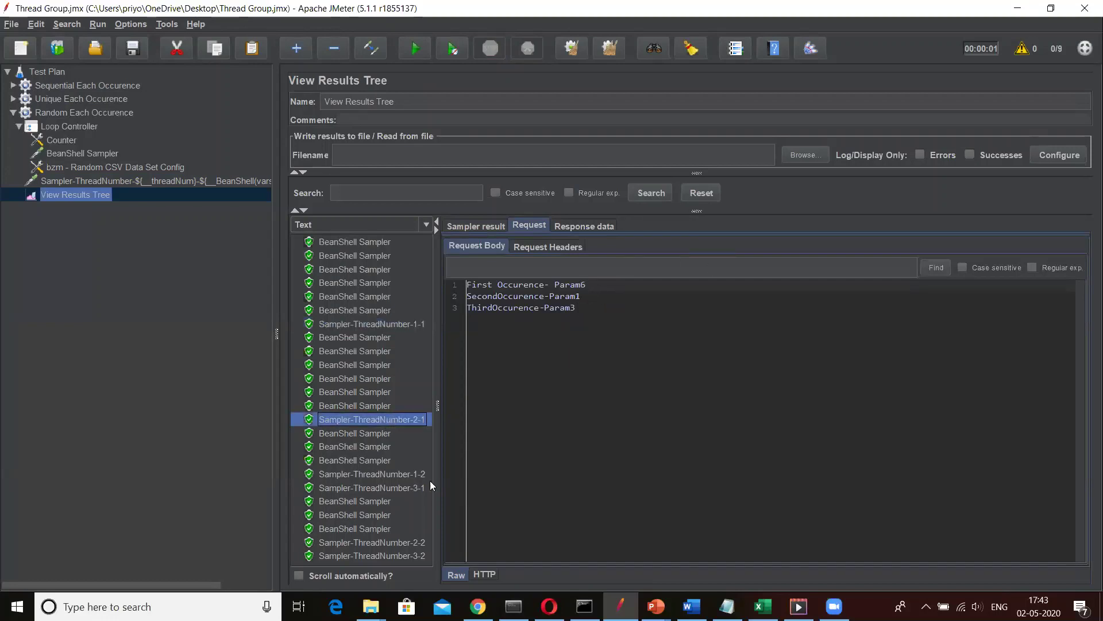
left_click(409, 473)
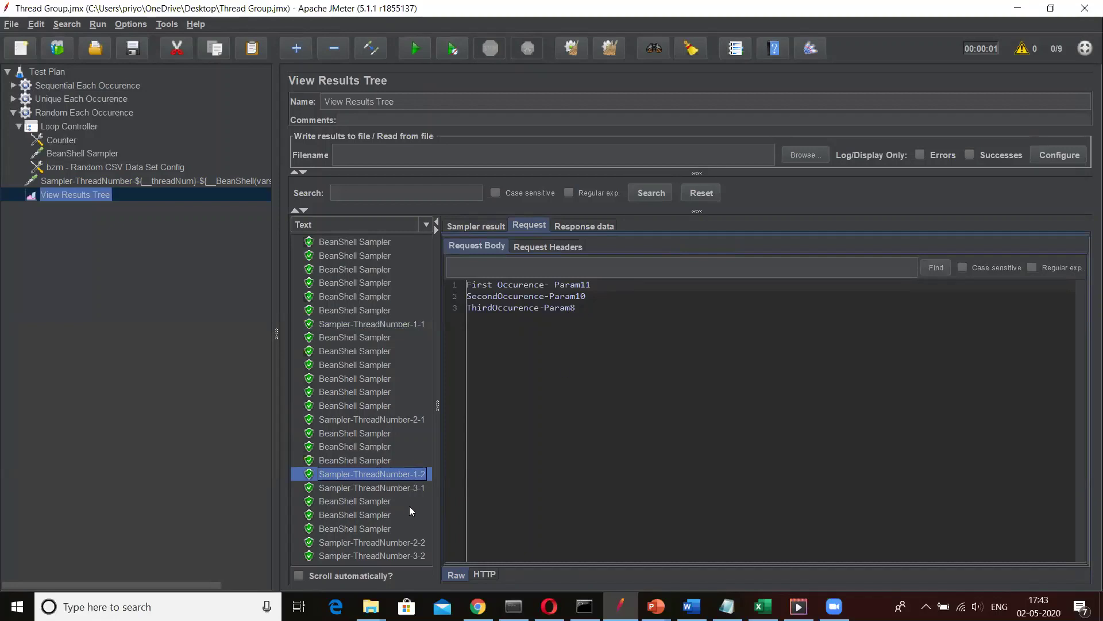
left_click(415, 488)
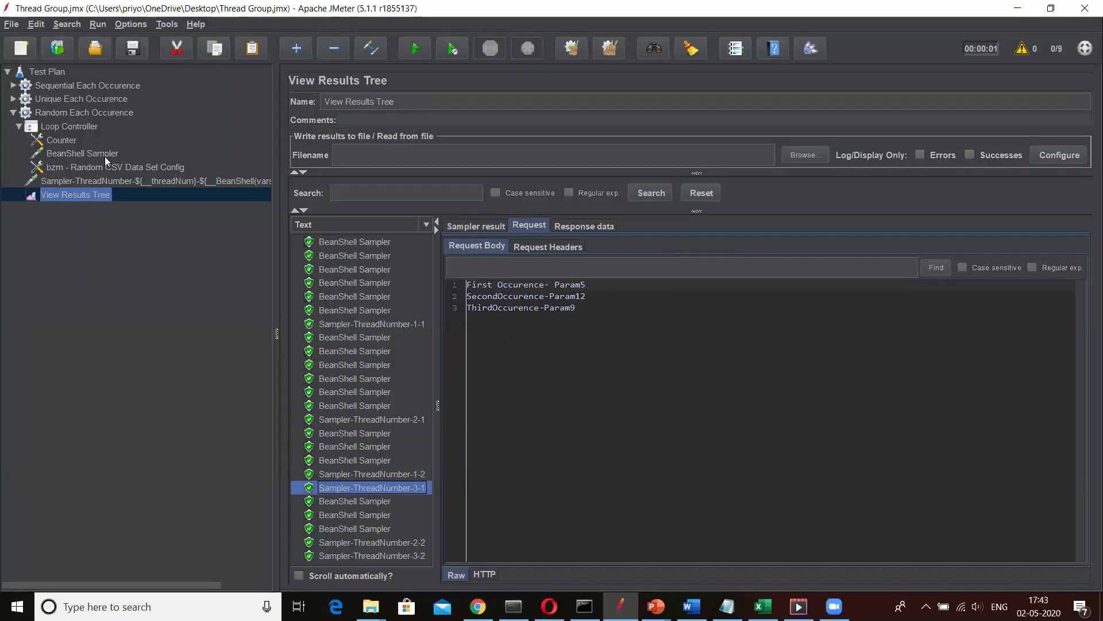
left_click(81, 182)
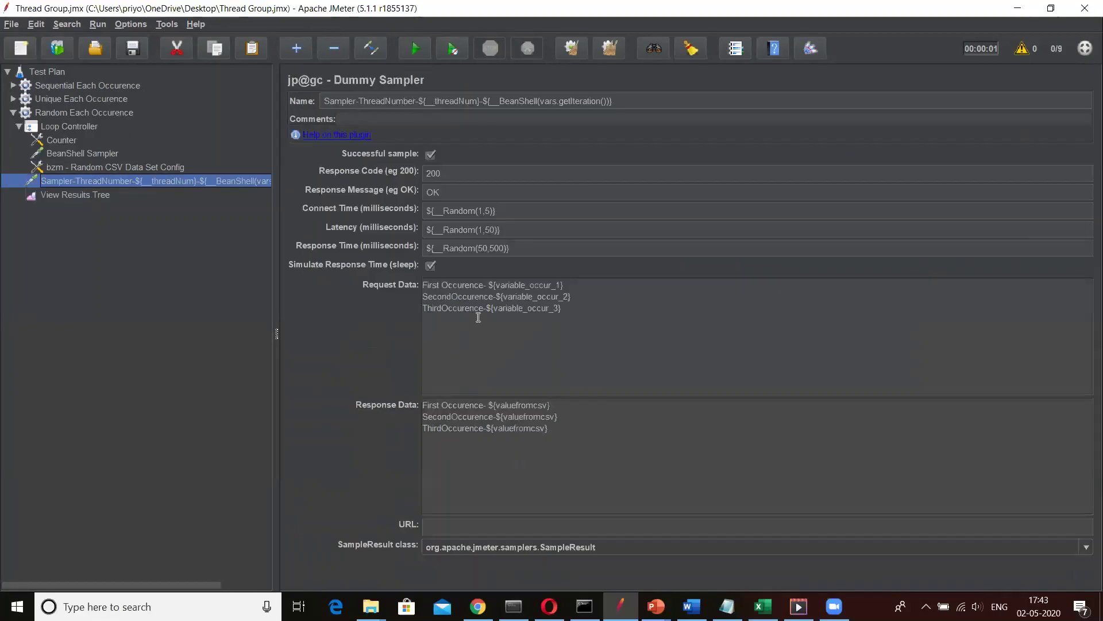